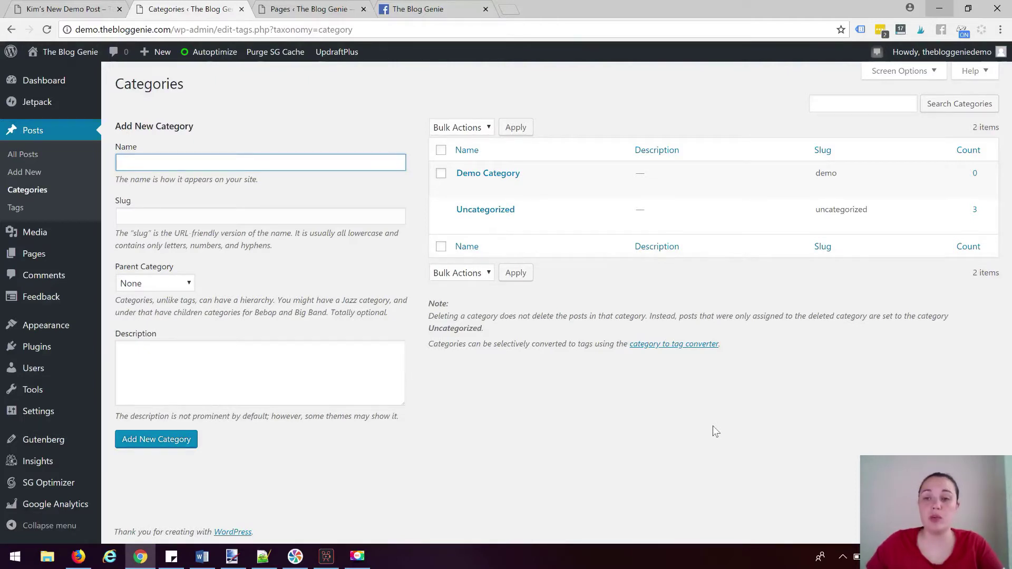
In the list of all posts, quick edit the June 2018 New Demo Post to replace Uncategorized with Demo Category.
click(23, 156)
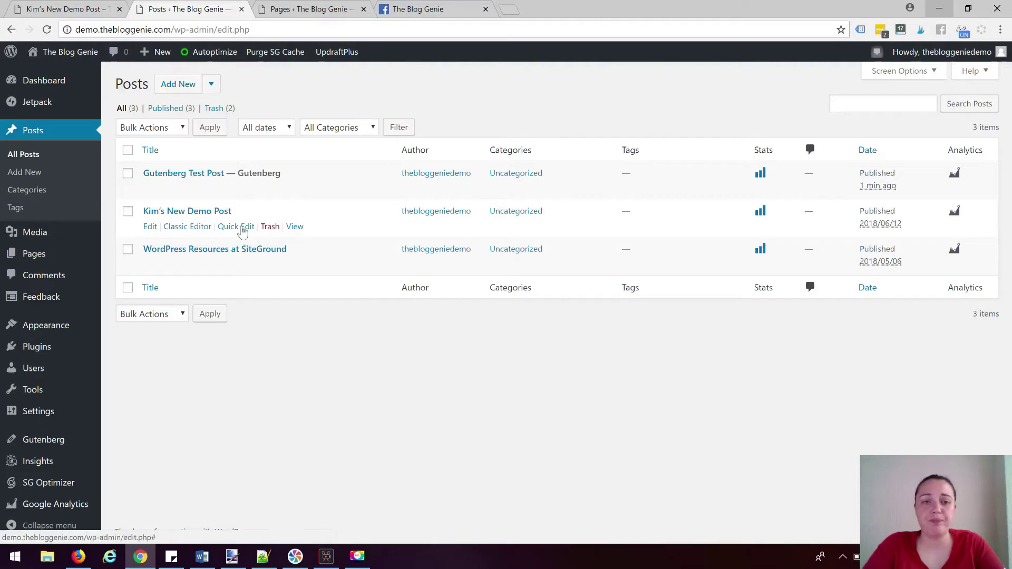
click(242, 231)
click(482, 251)
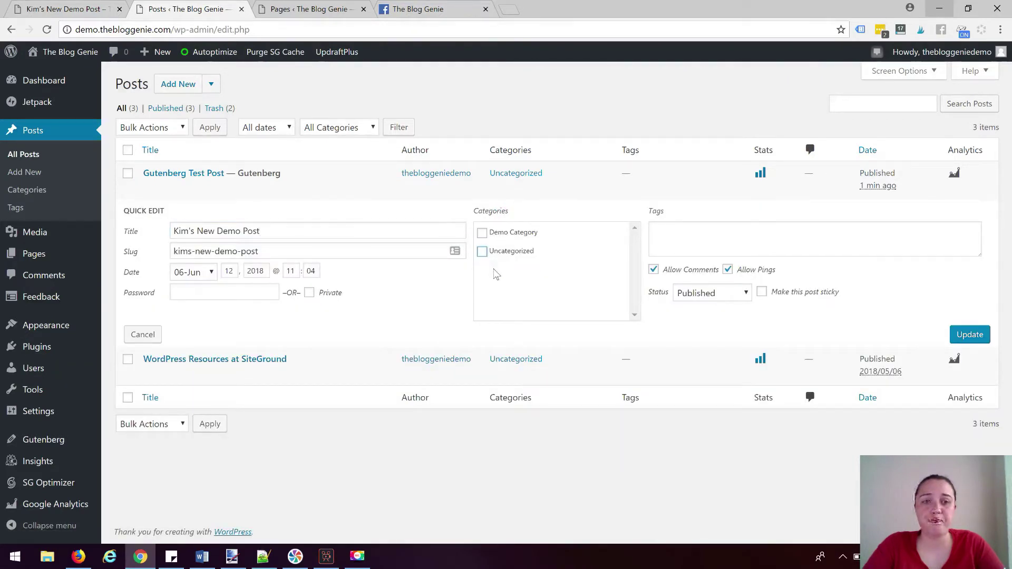
click(482, 233)
click(982, 338)
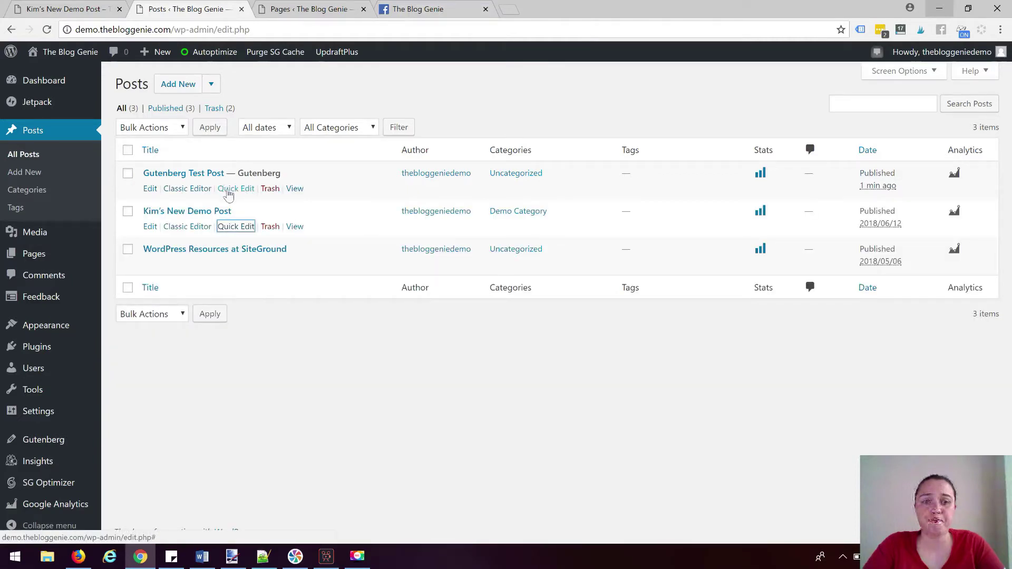
Quick edit the Gutenberg Test Post to remove the Uncategorized category and assign Demo Category instead.
click(228, 190)
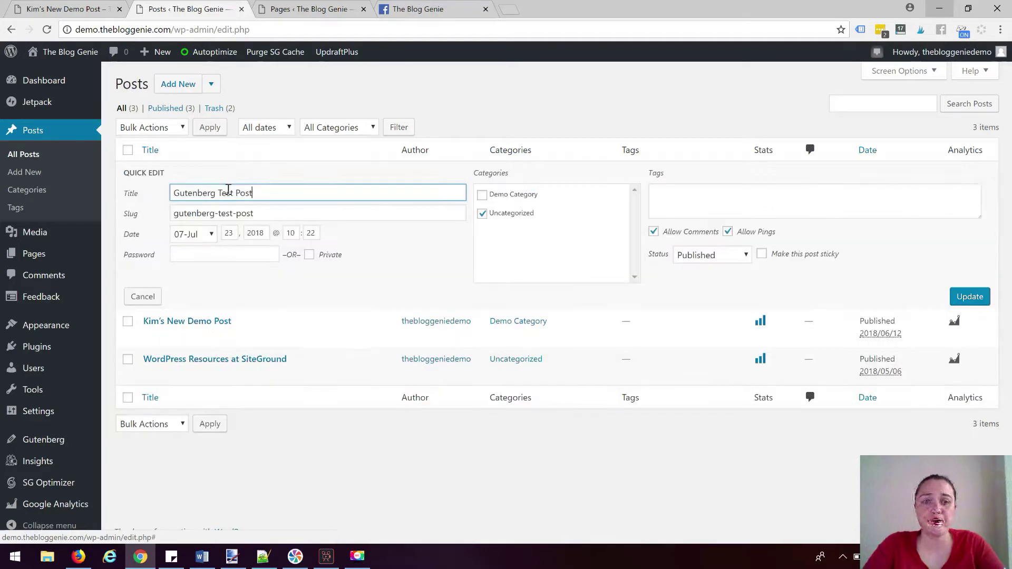
click(483, 214)
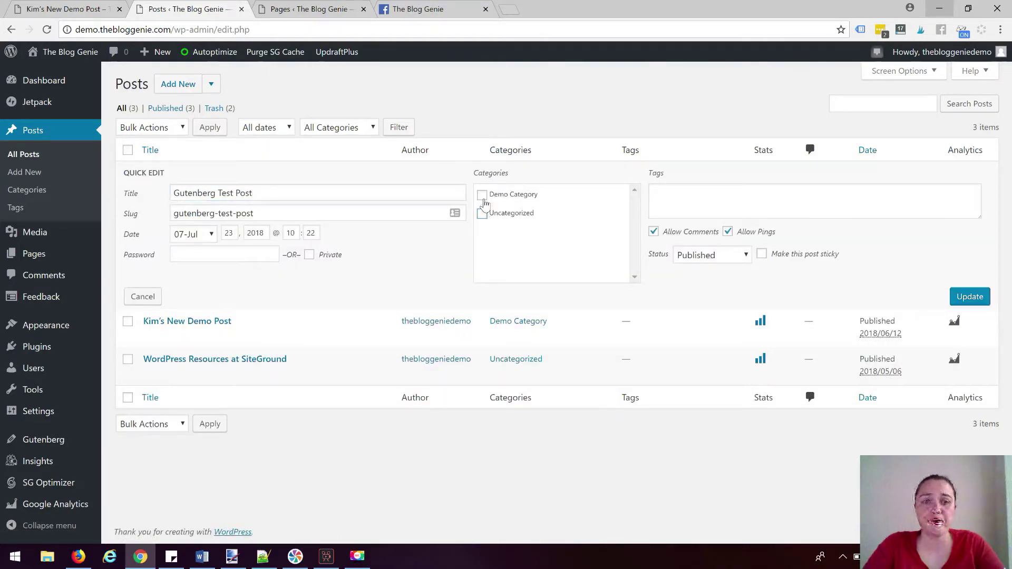
click(482, 196)
click(970, 297)
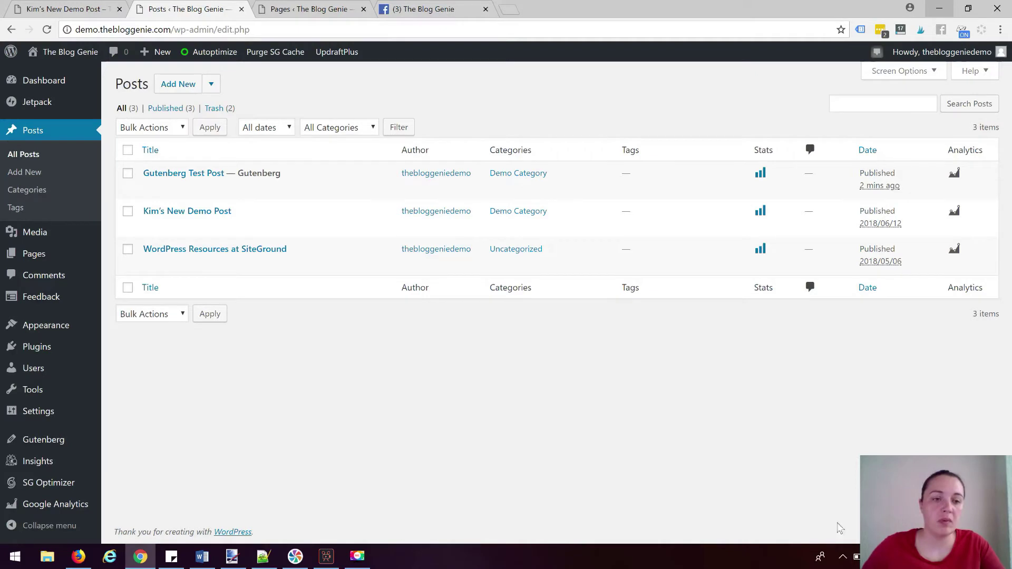
Create a new site navigation menu named Main Menu.
mouse_move(35, 330)
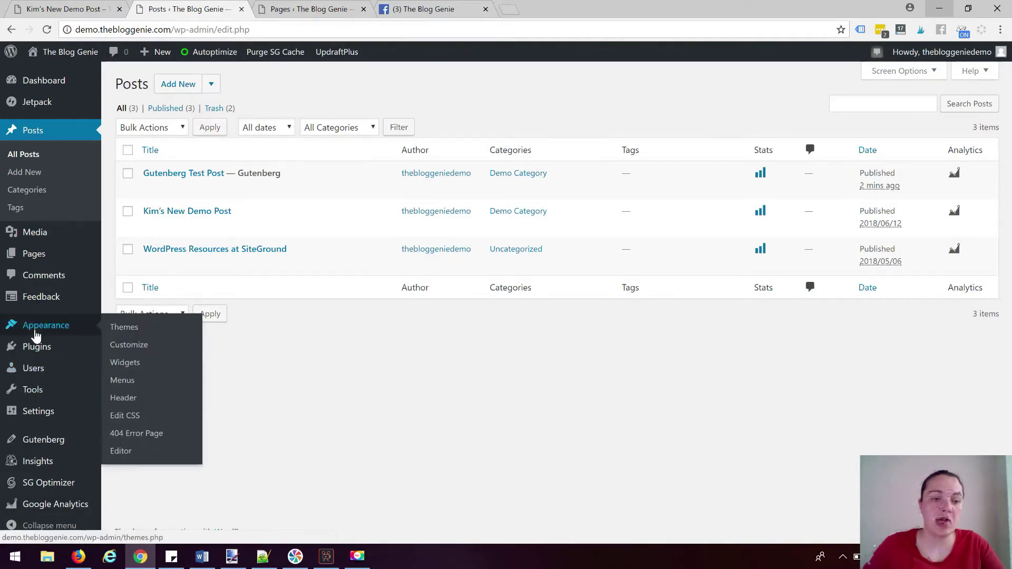
click(123, 383)
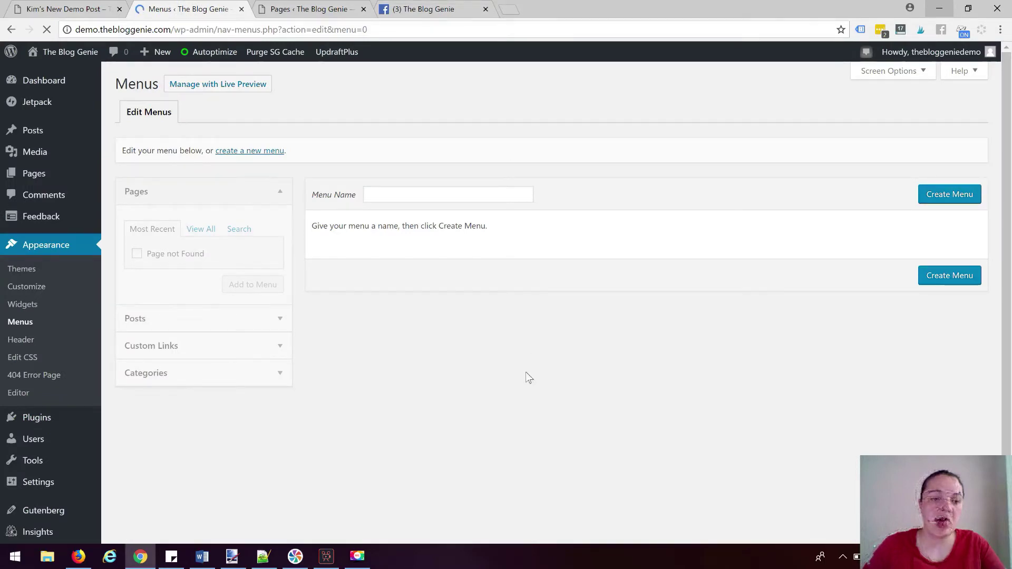
click(416, 199)
text(Main Menu)
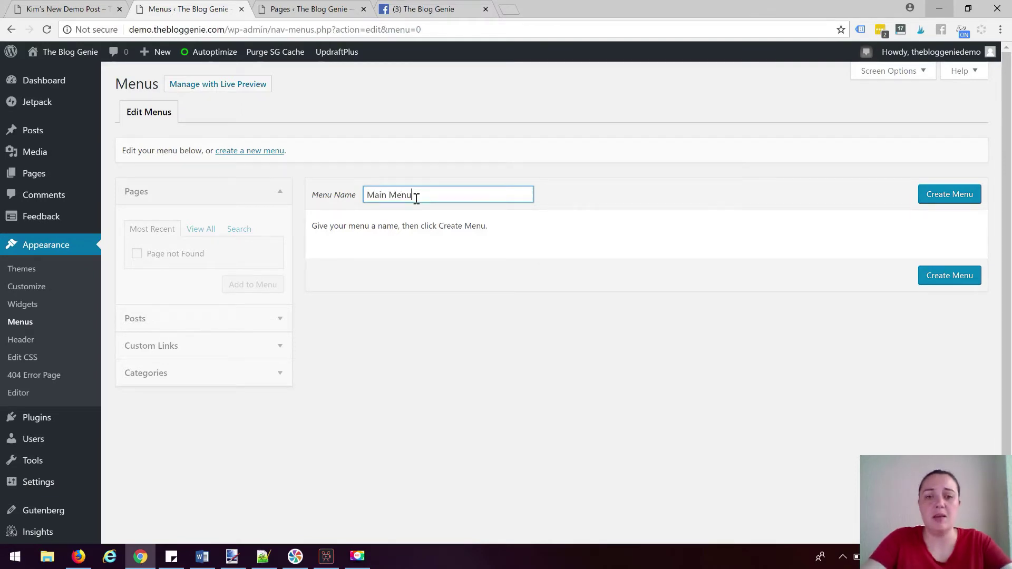
click(950, 196)
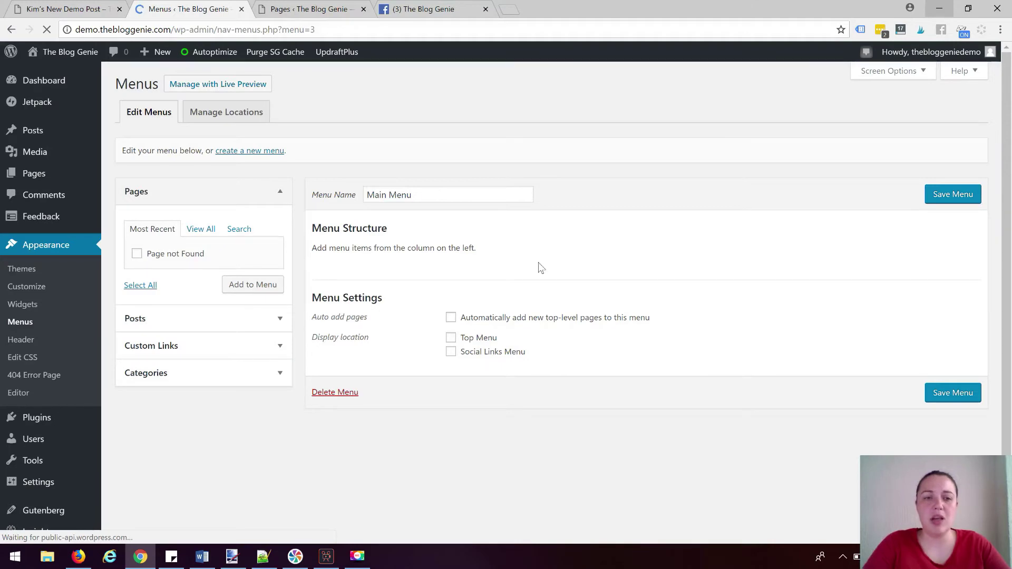
Add Demo Category as an item of Main Menu and save it with the Top Menu display location.
click(281, 193)
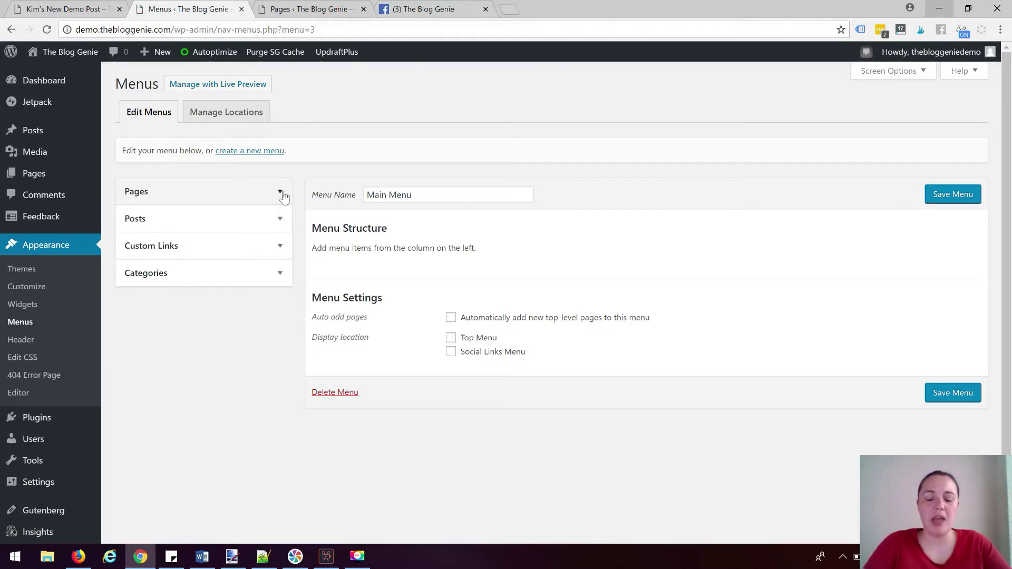
click(281, 274)
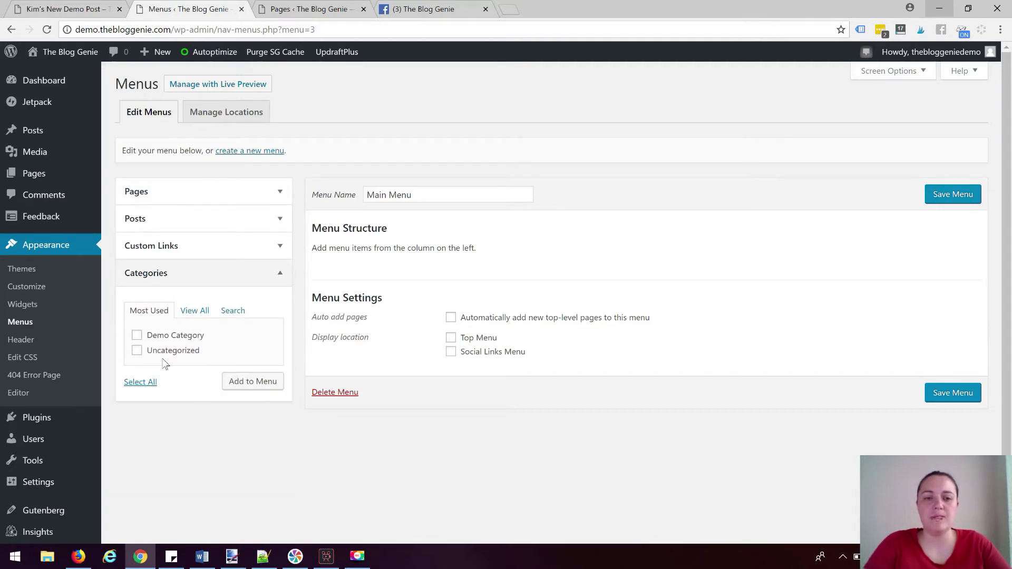
click(234, 385)
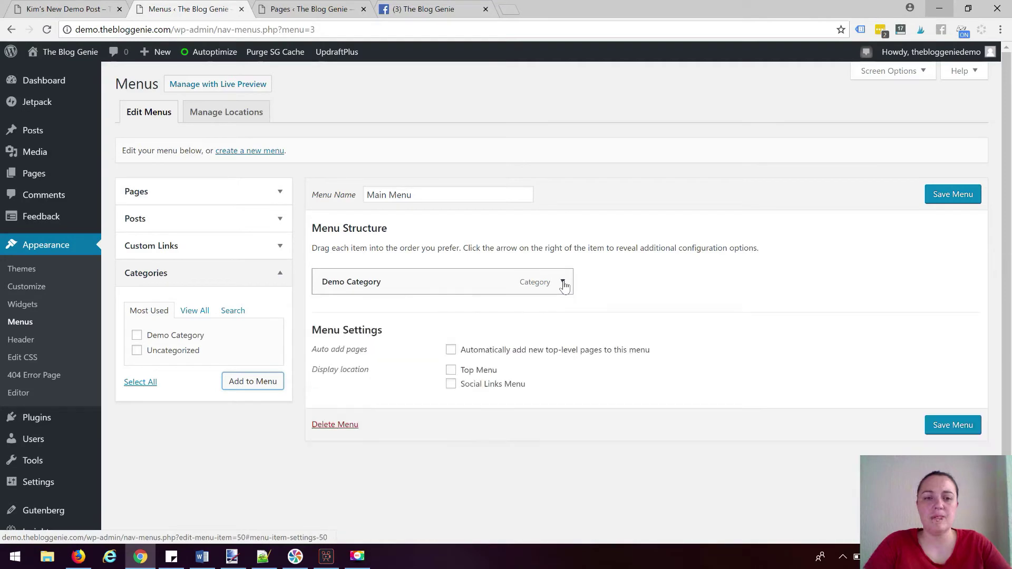
click(951, 197)
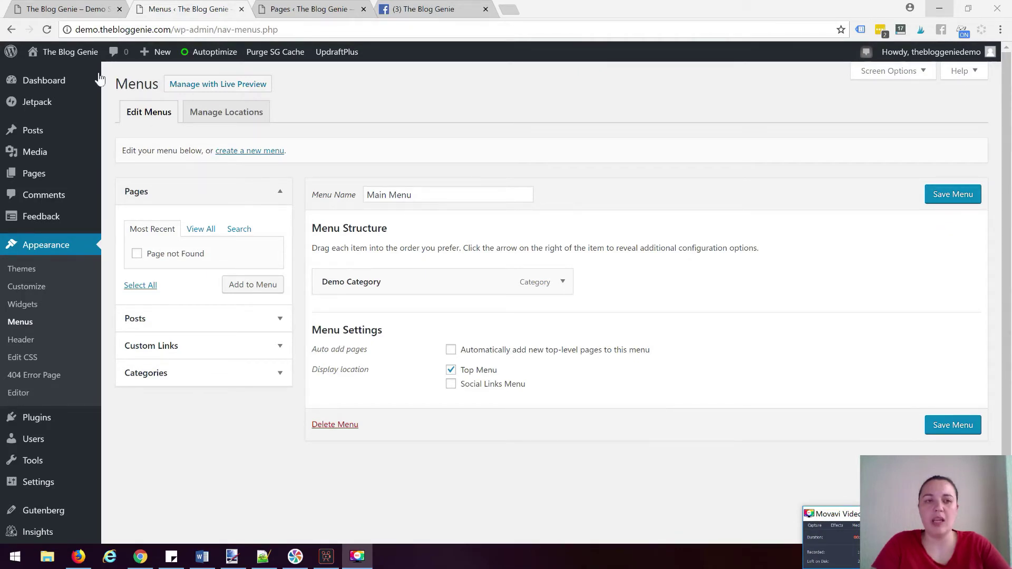
Open the live site in a new browser tab and examine the homepage's navigation menu and its full list of posts.
mouse_move(79, 53)
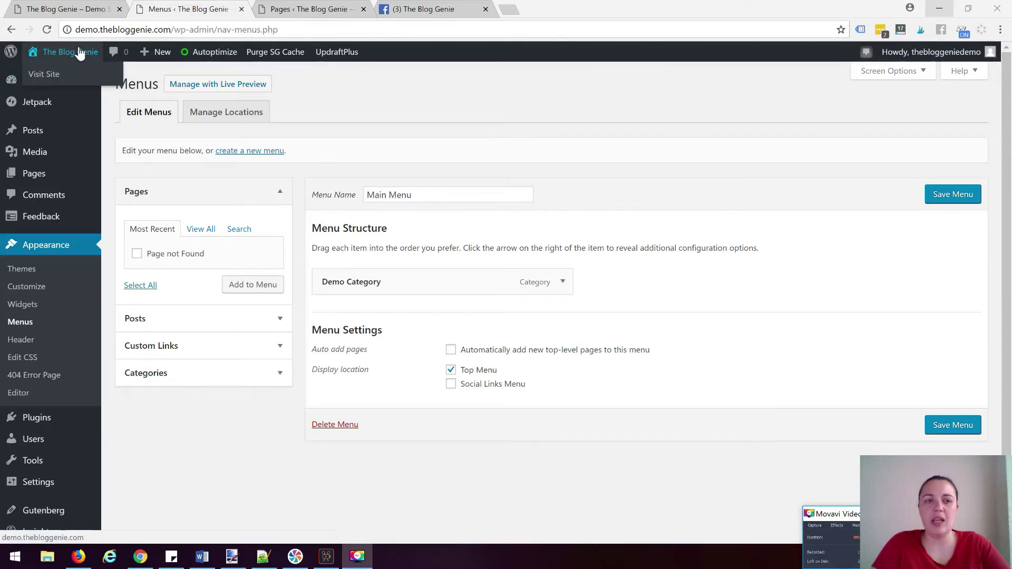
middle_click(48, 77)
key(ctrl+Tab)
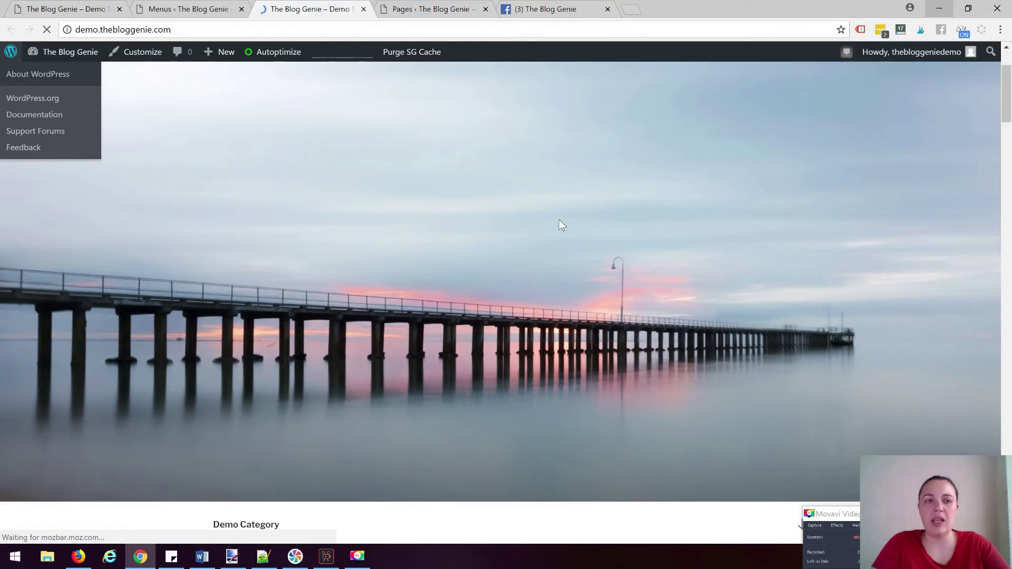
scroll(559, 219, down, 5)
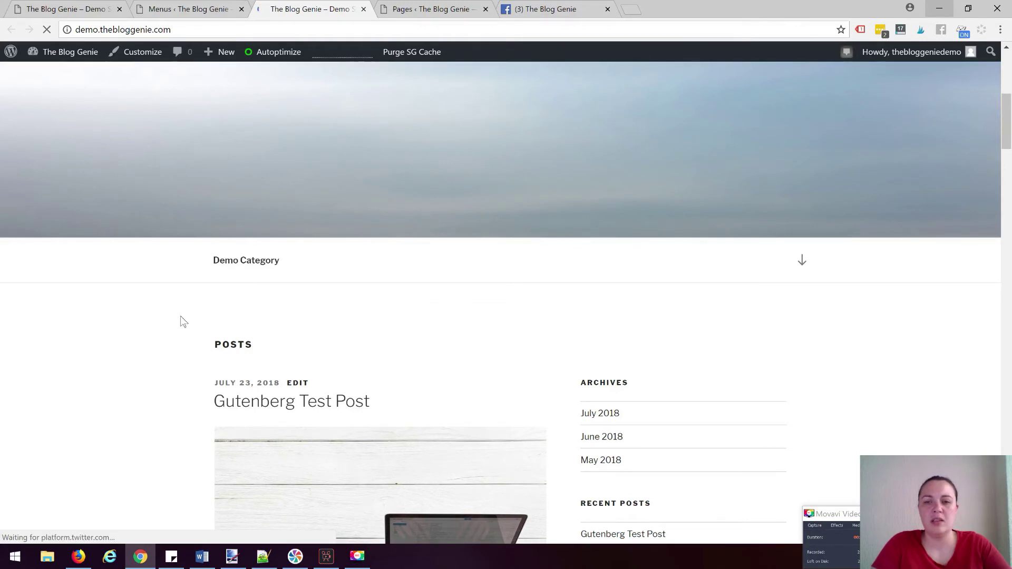
scroll(179, 357, down, 1)
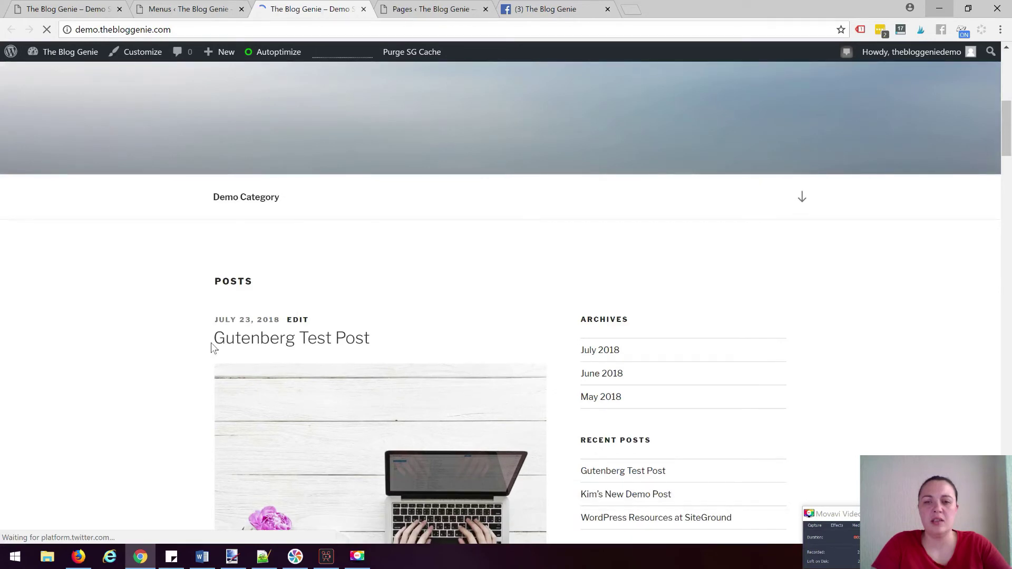
scroll(125, 350, down, 8)
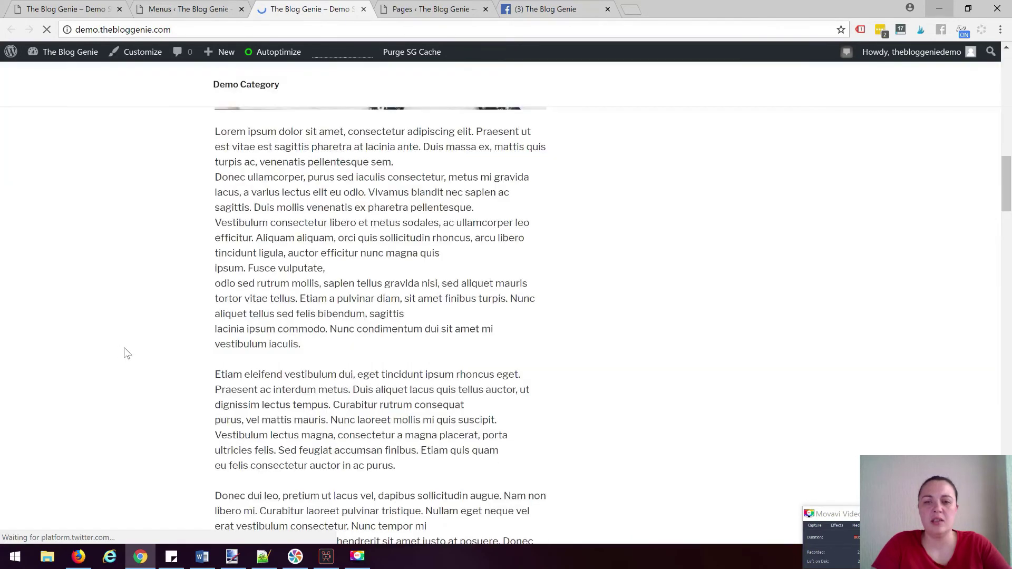
scroll(126, 352, down, 6)
scroll(125, 355, down, 7)
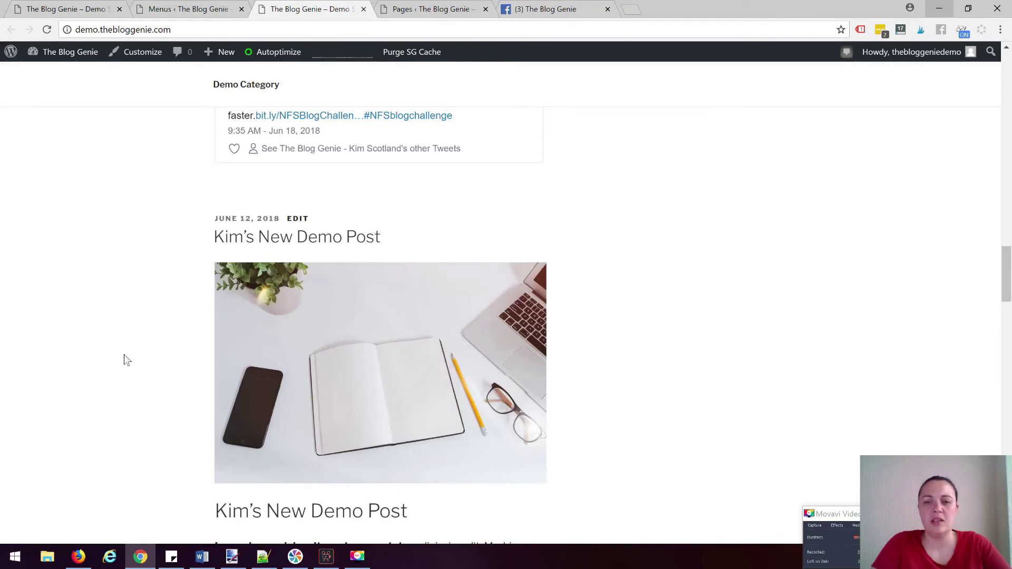
scroll(124, 354, down, 2)
scroll(205, 178, up, 1)
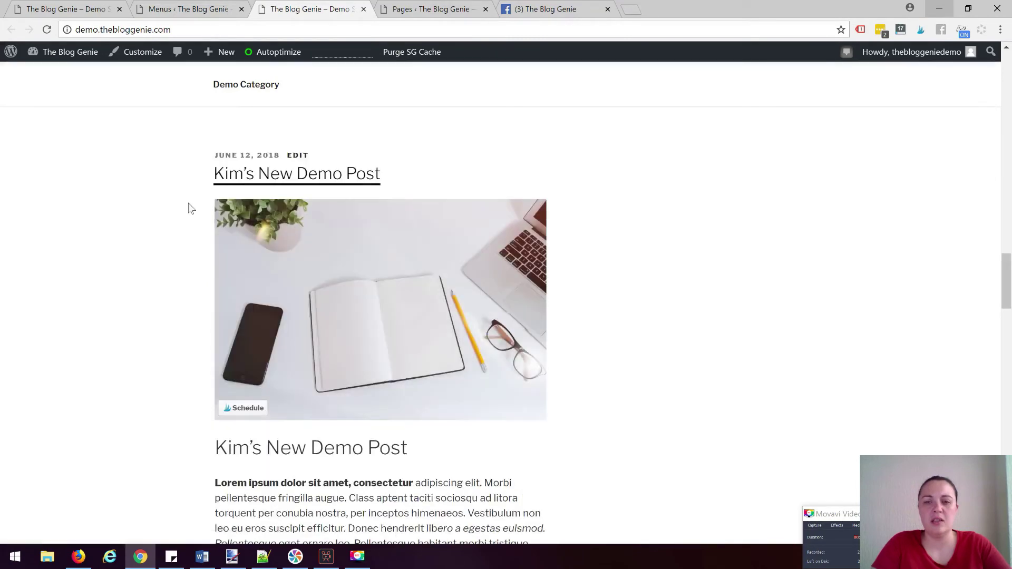
scroll(106, 246, down, 7)
scroll(108, 246, down, 20)
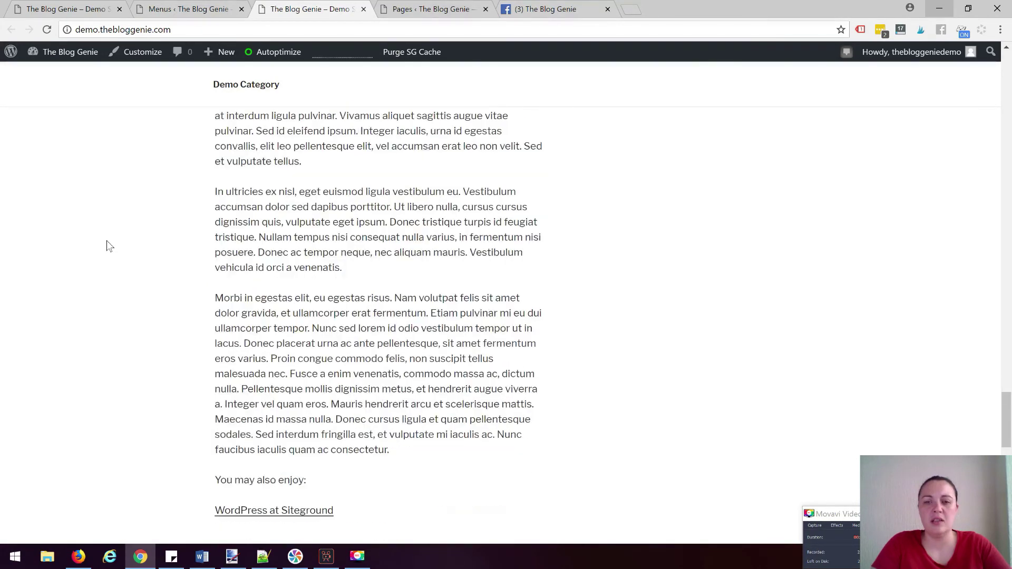
scroll(194, 214, up, 1)
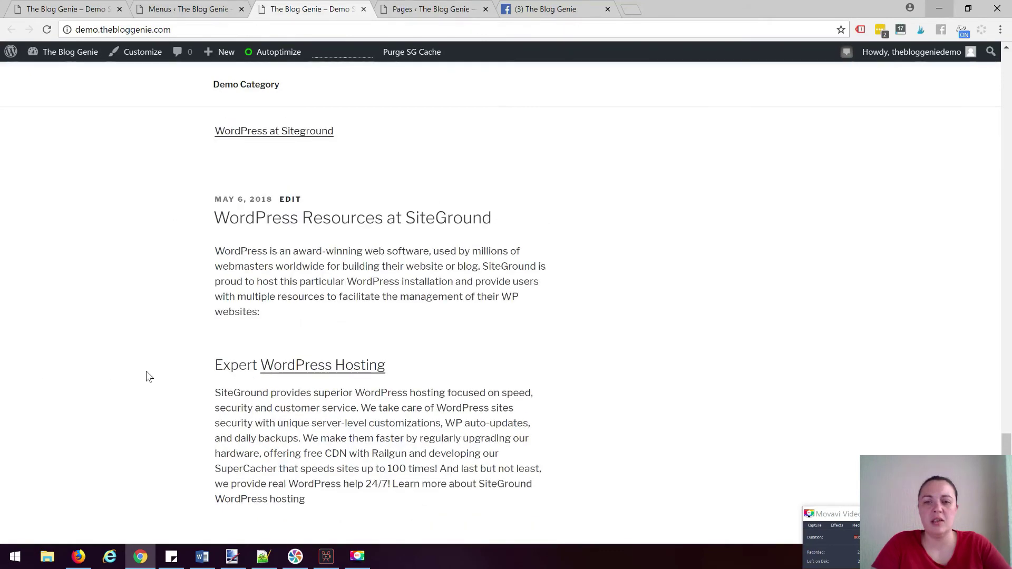
scroll(147, 371, up, 20)
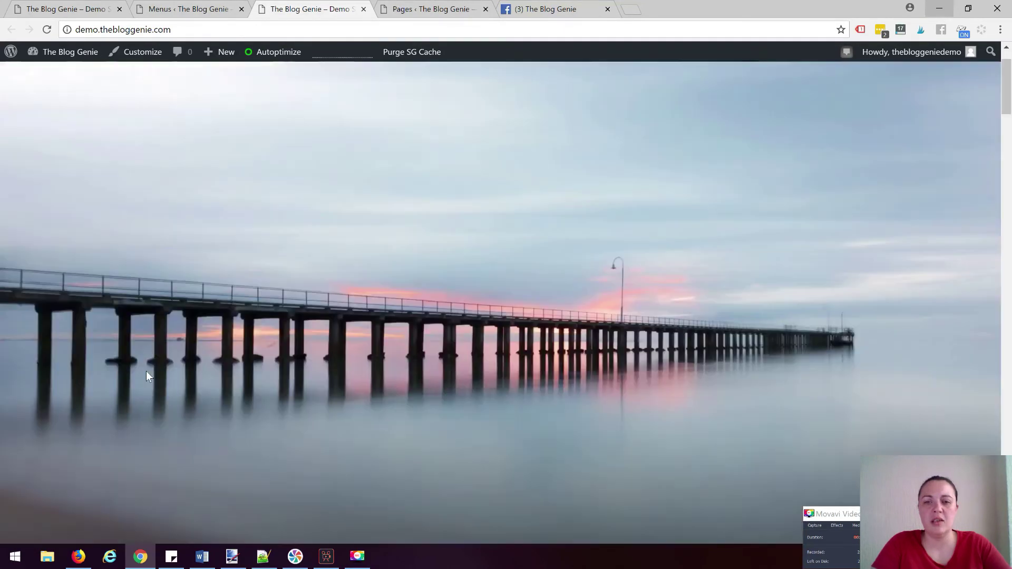
scroll(147, 374, down, 1)
scroll(146, 377, down, 8)
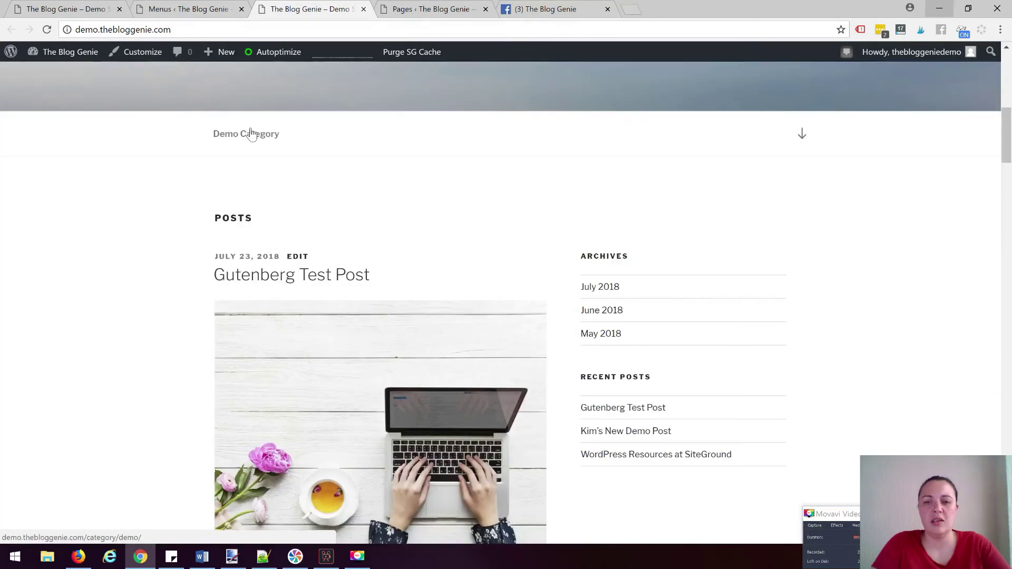
Open the Demo Category archive from the site's navigation menu and examine which posts it lists.
click(252, 134)
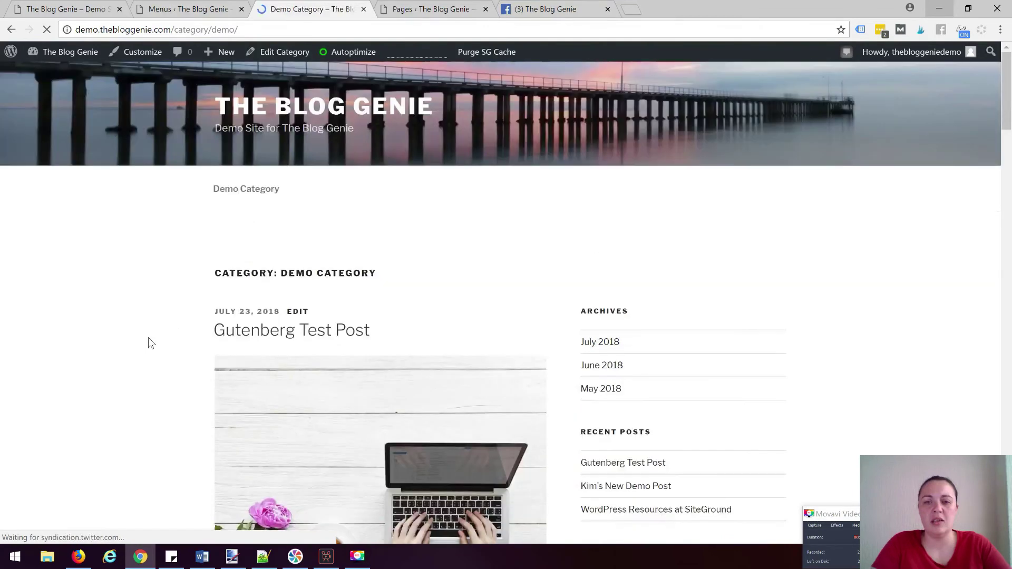
triple_click(301, 267)
click(145, 289)
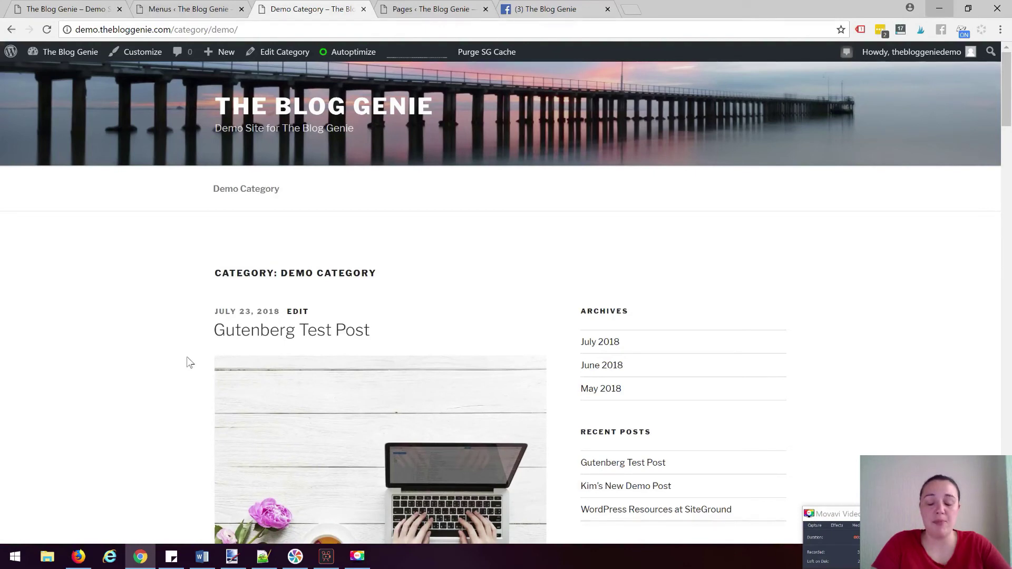
scroll(191, 362, down, 2)
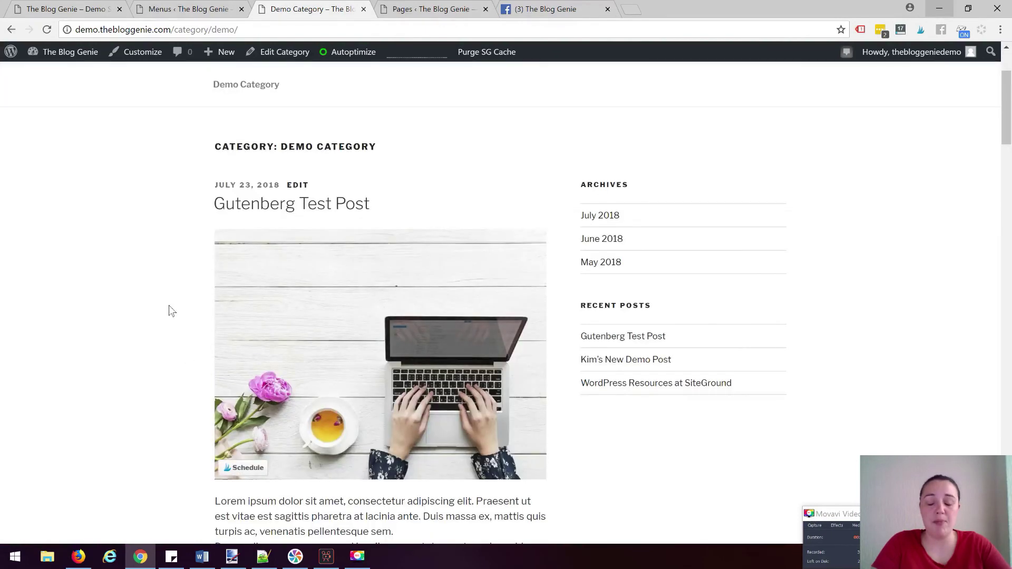
scroll(168, 305, down, 20)
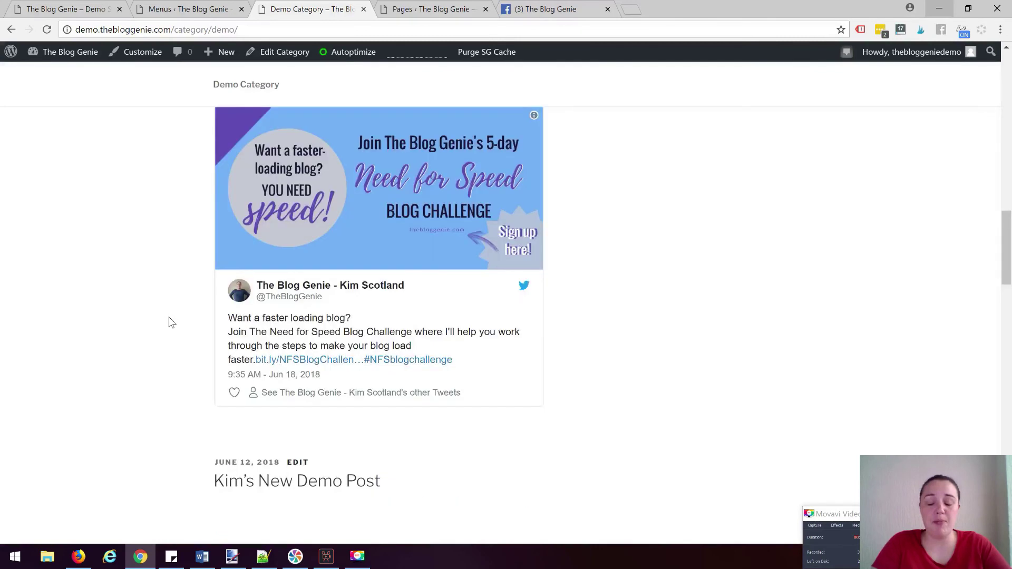
scroll(171, 323, down, 4)
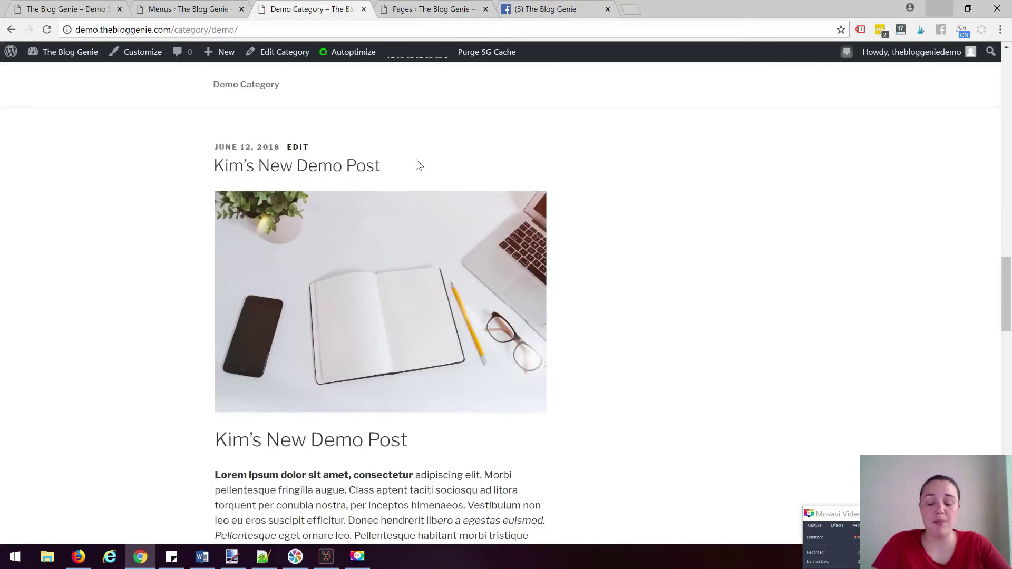
scroll(113, 264, down, 6)
scroll(116, 269, down, 17)
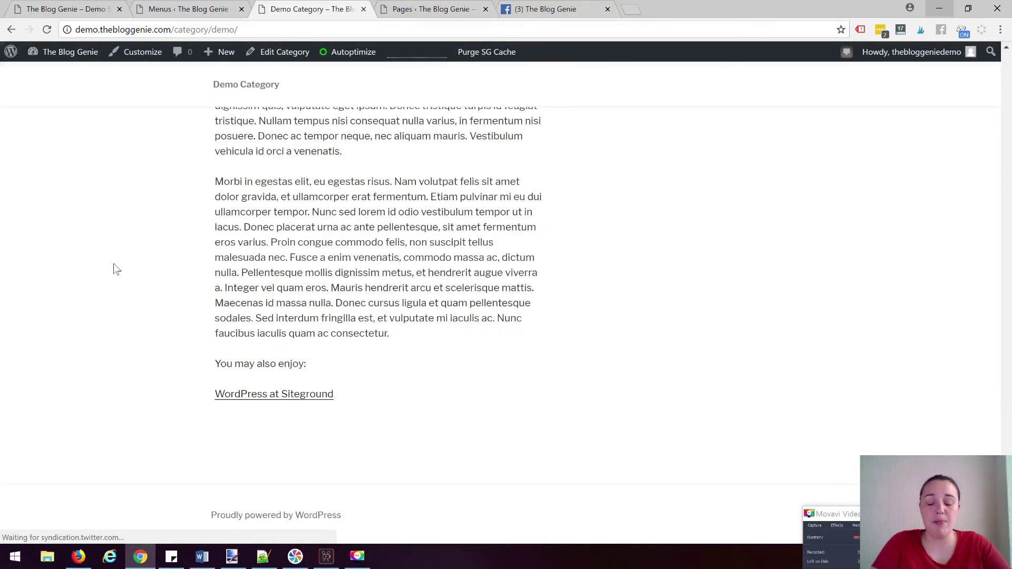
key(Home)
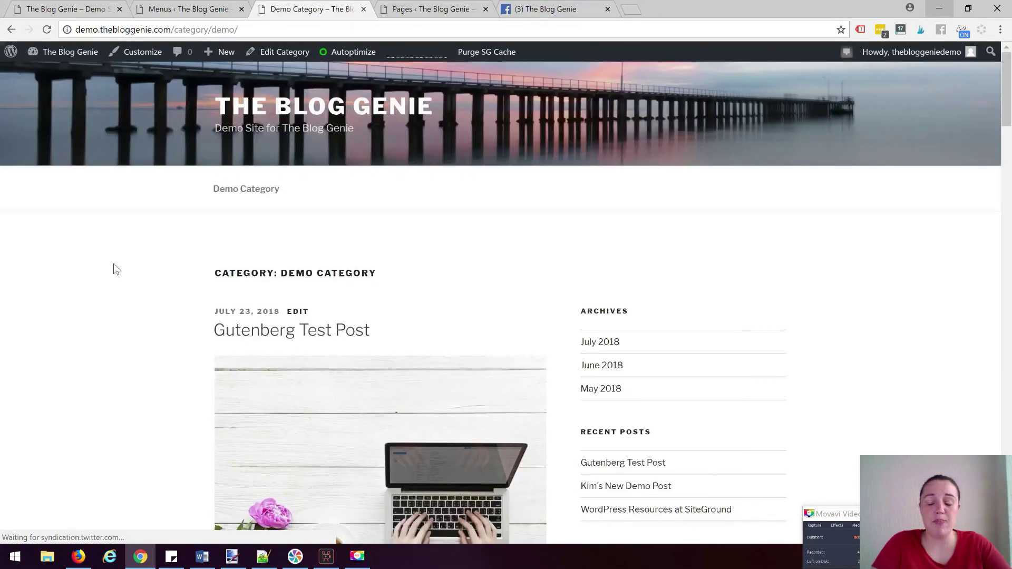